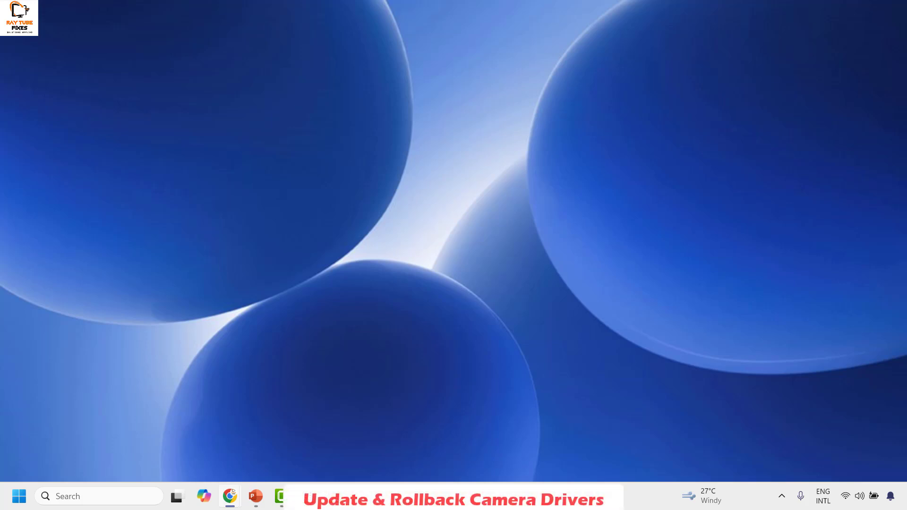
- Open Device Manager, expand Cameras and bring up the Integrated Webcam's context menu
right_click(17, 499)
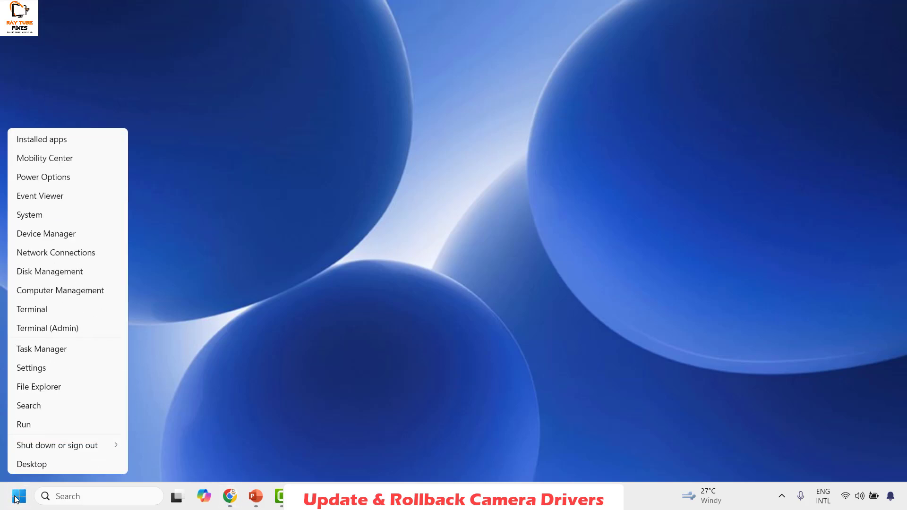
click(52, 236)
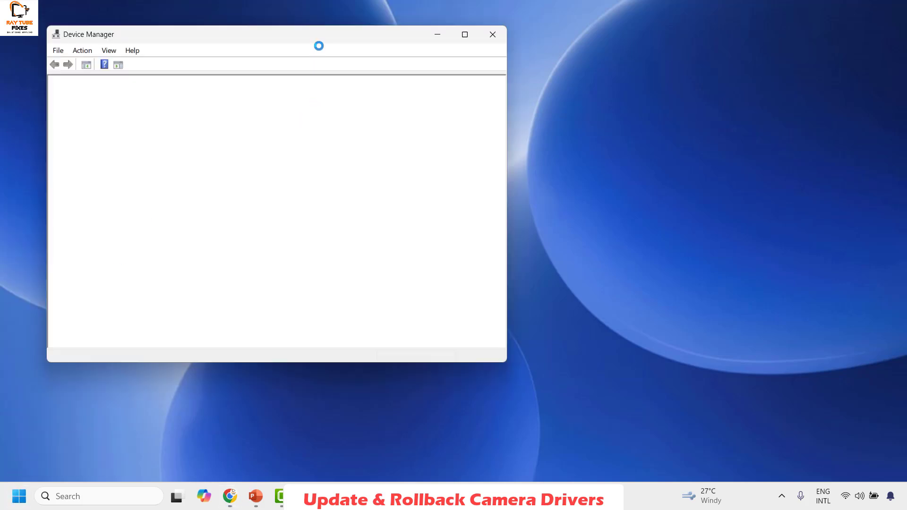
drag(322, 41, 629, 55)
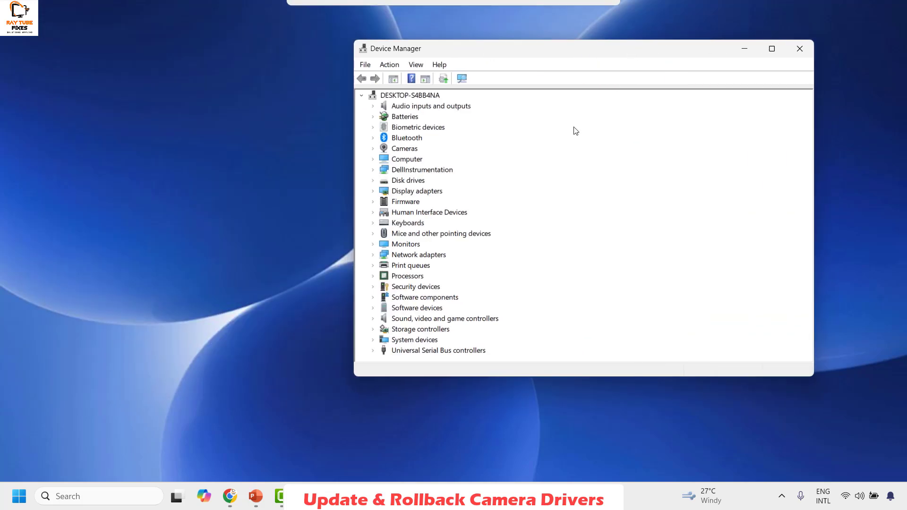
click(373, 148)
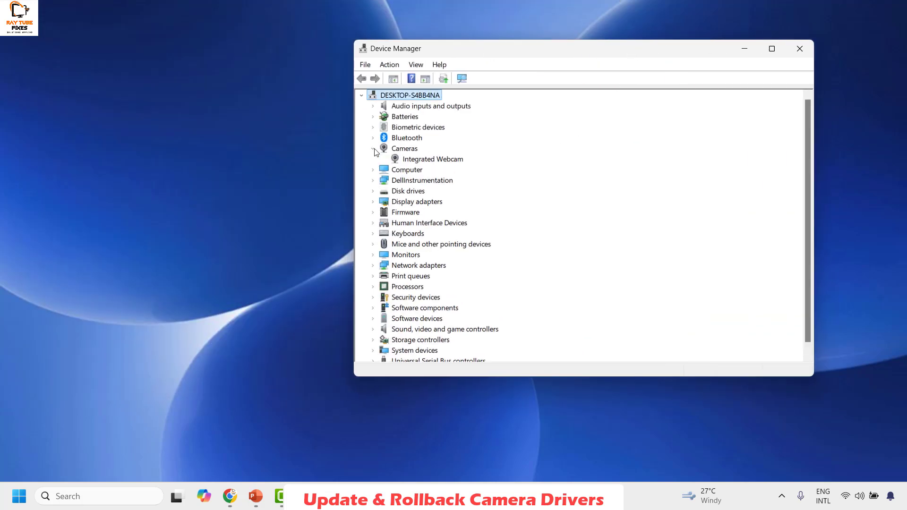
right_click(434, 163)
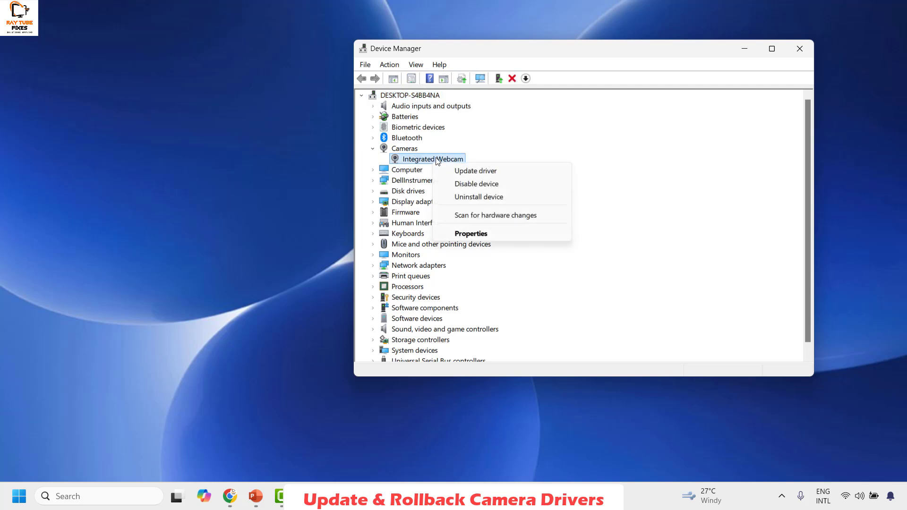
- Install the compatible USB Video Device driver for the Integrated Webcam
click(482, 235)
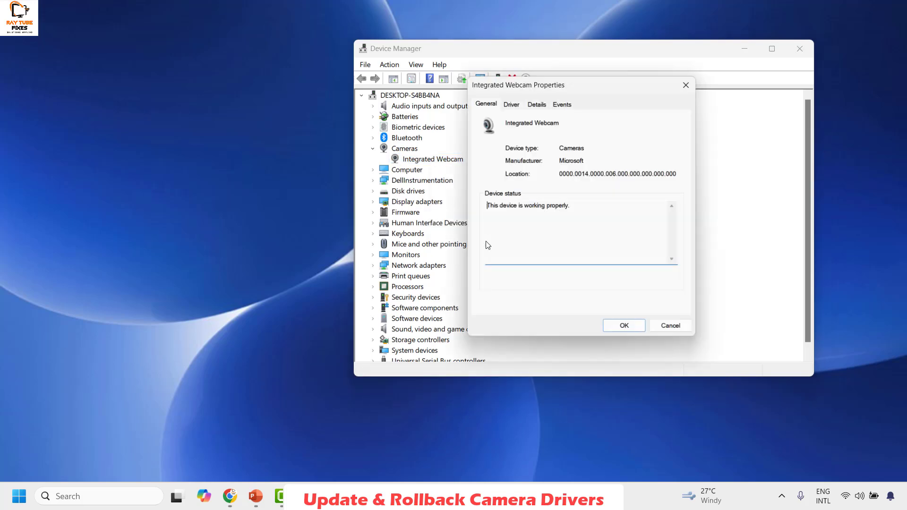
click(511, 108)
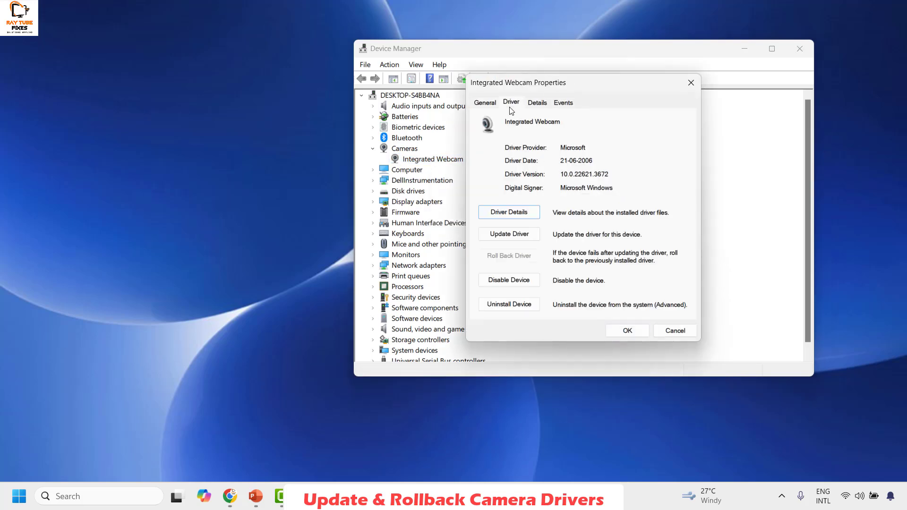
click(515, 233)
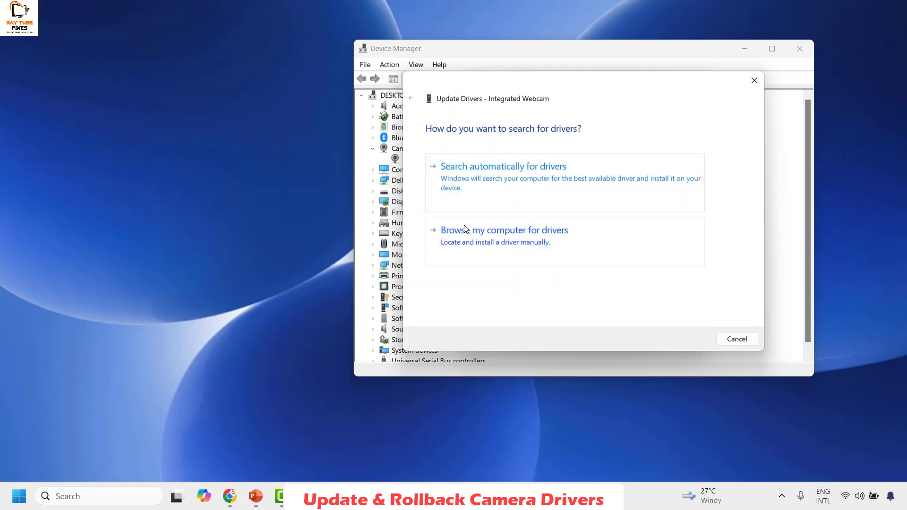
click(490, 234)
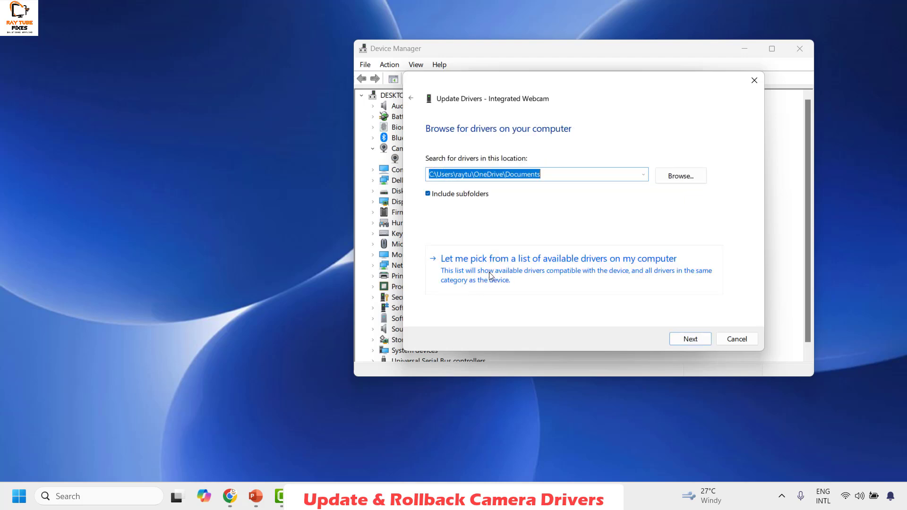
click(548, 271)
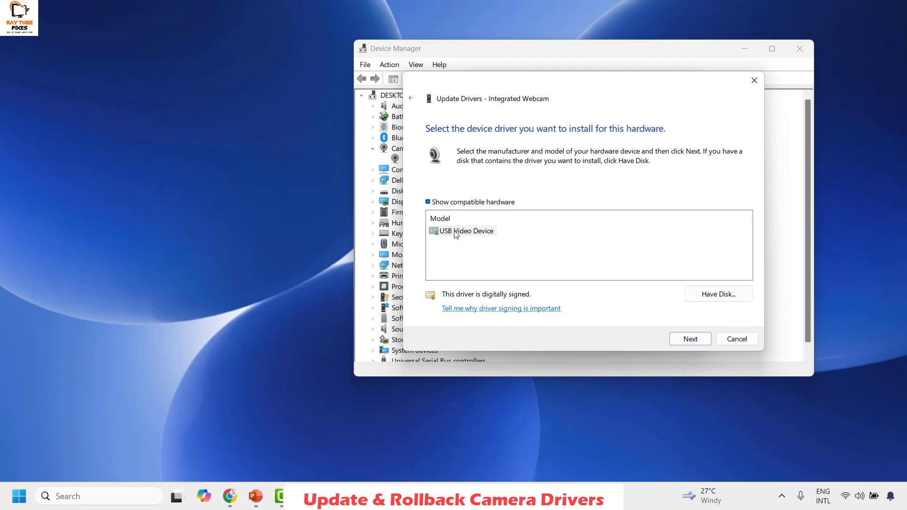
click(463, 237)
click(690, 339)
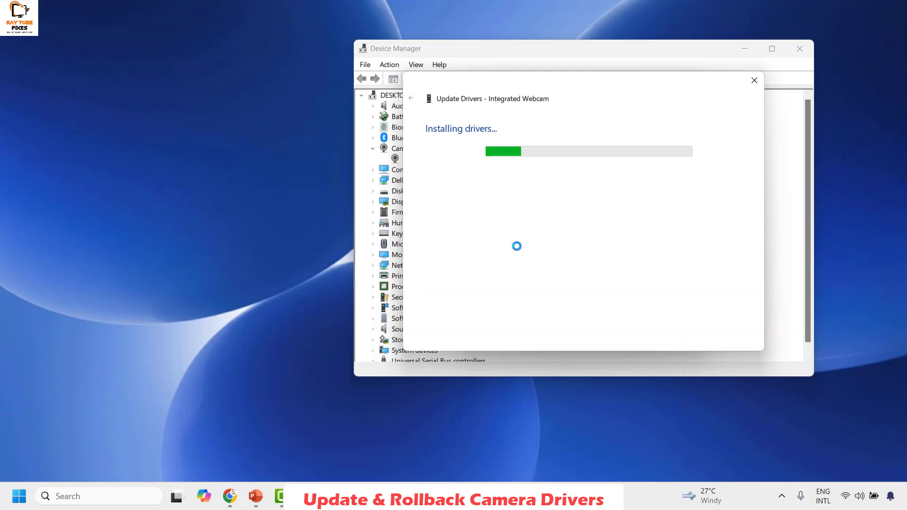
click(738, 337)
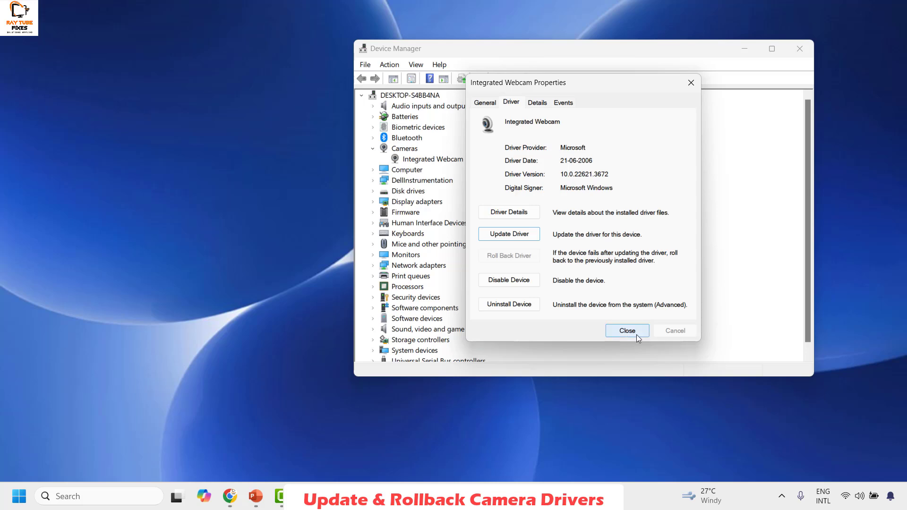
- Close the webcam properties dialog and the Device Manager window
click(637, 333)
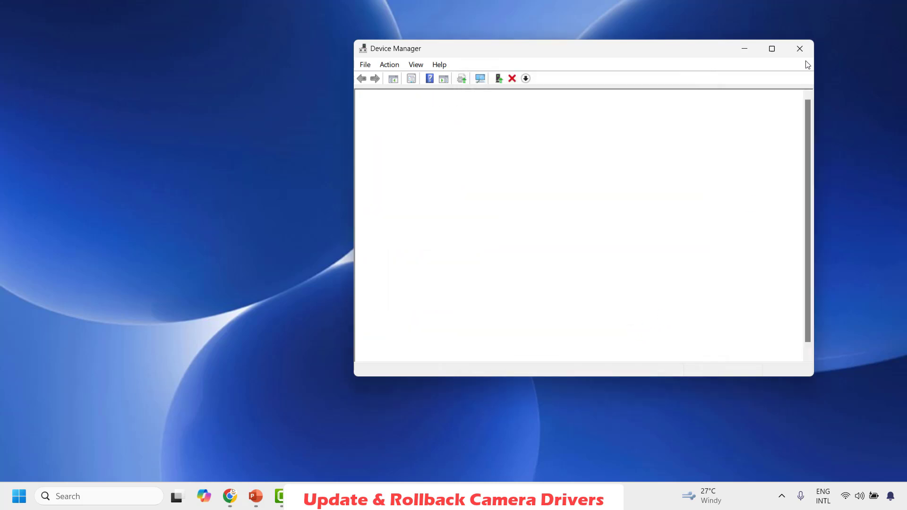
click(800, 49)
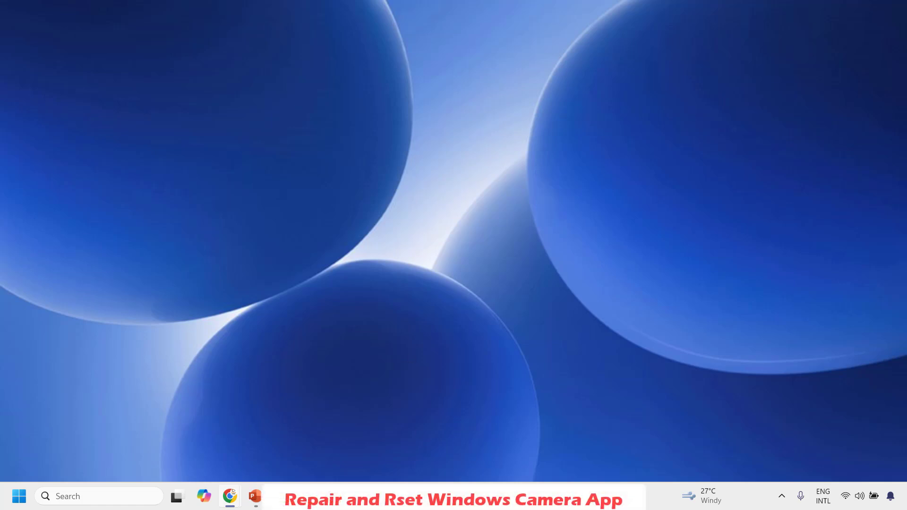
- Open Settings to Apps > Installed apps and show the Camera app's options menu
right_click(17, 502)
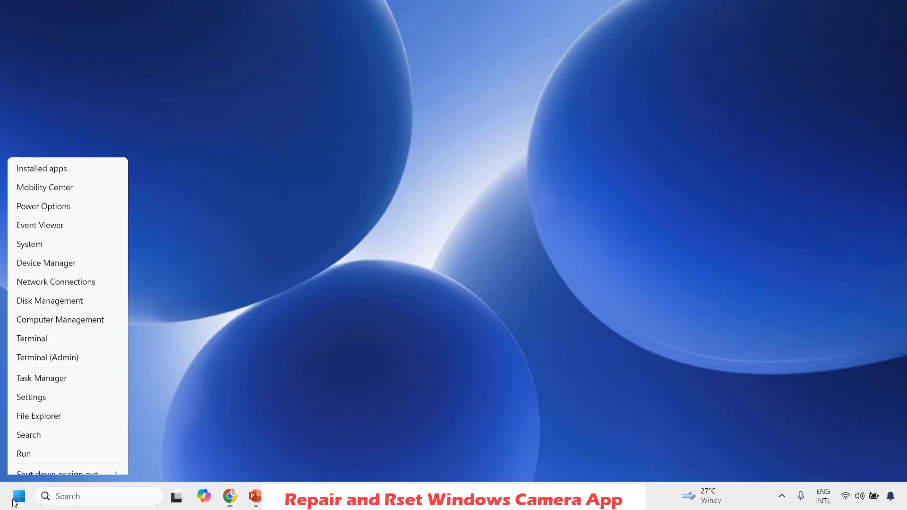
click(49, 369)
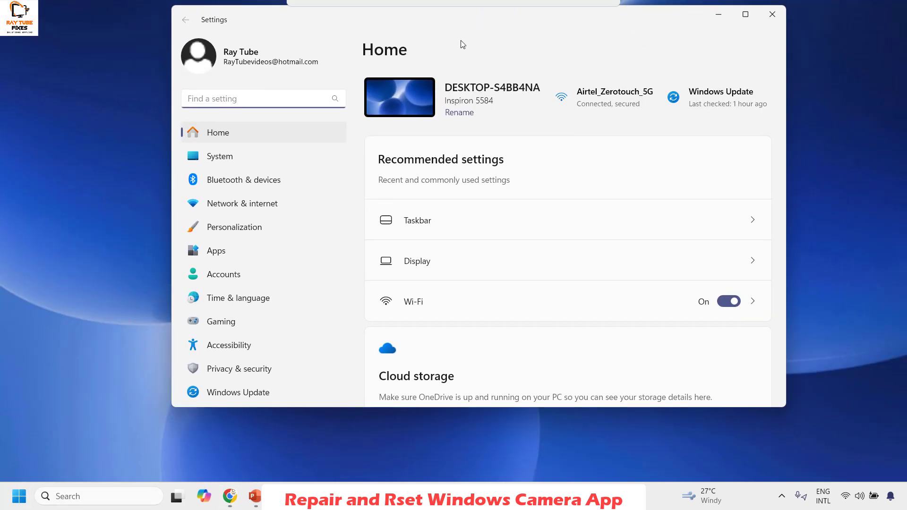
click(231, 250)
click(746, 15)
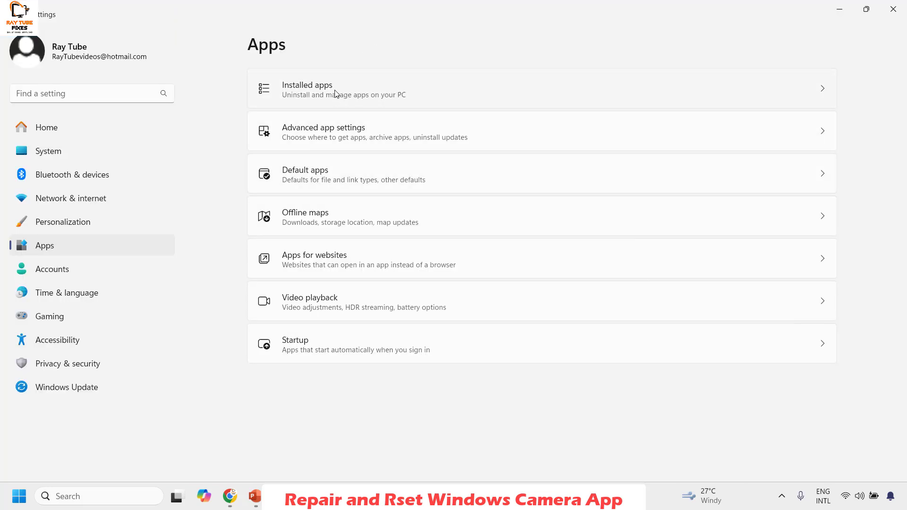
click(328, 95)
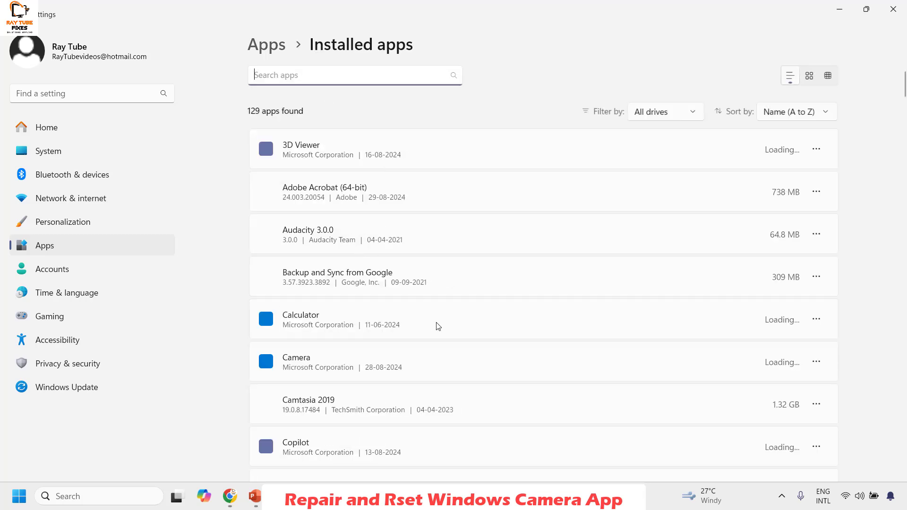
scroll(438, 326, down, 4)
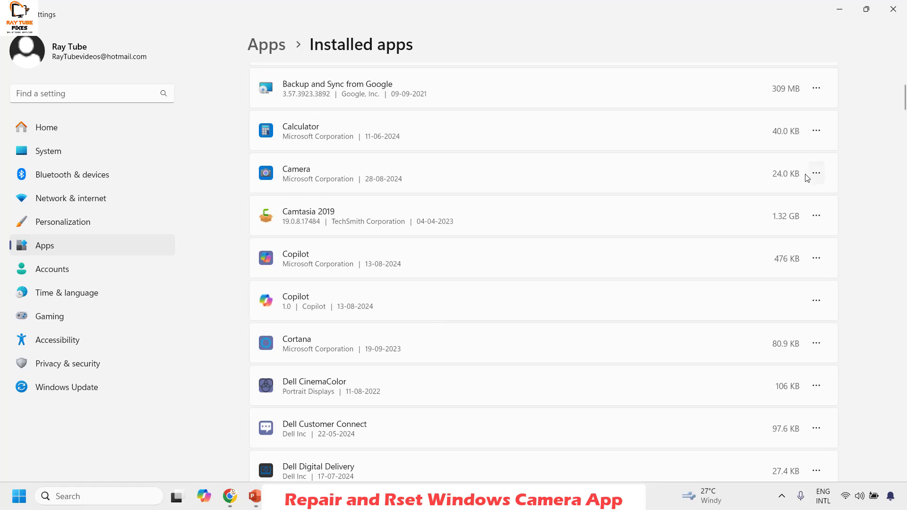
click(817, 175)
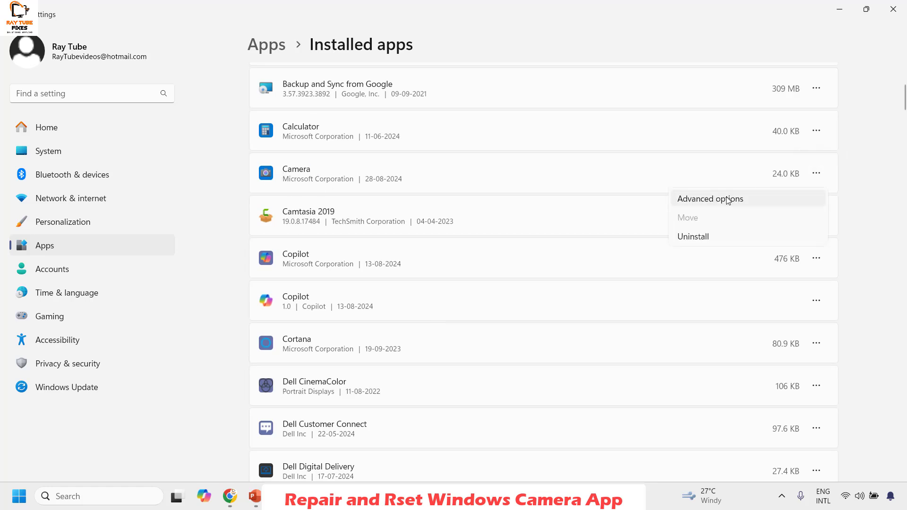
- Open the Camera app's advanced options and run Repair
click(723, 201)
scroll(411, 260, down, 5)
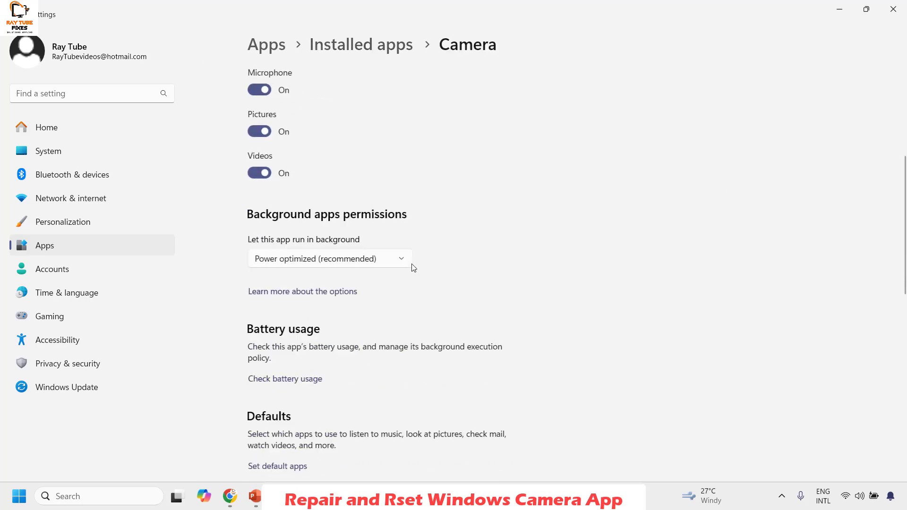
scroll(419, 293, down, 2)
scroll(414, 340, down, 2)
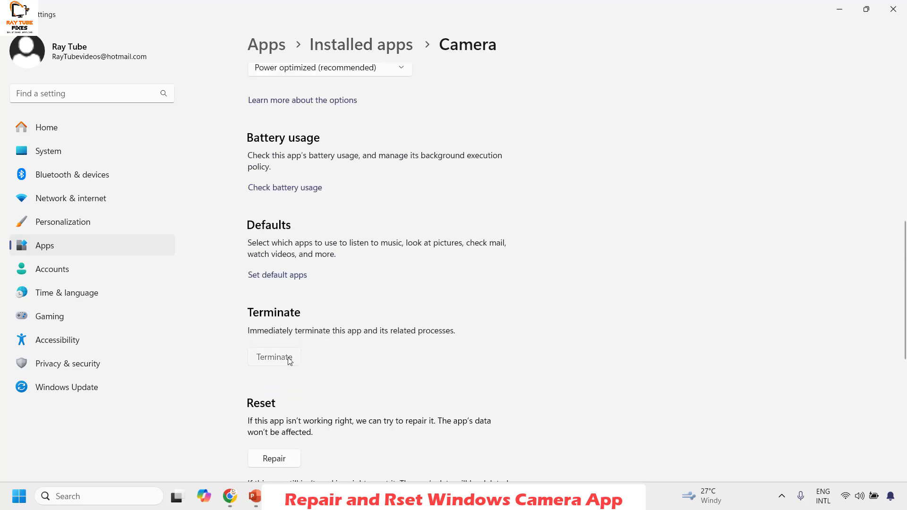
scroll(293, 349, down, 2)
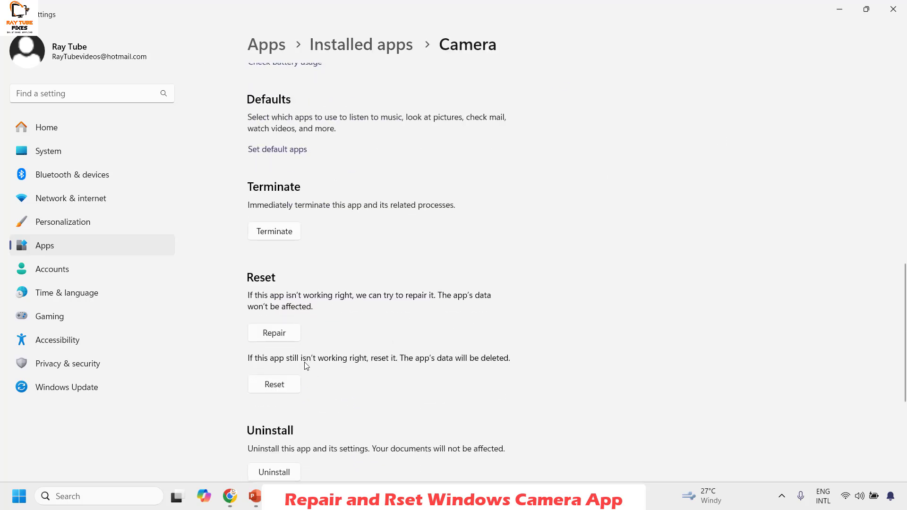
click(285, 339)
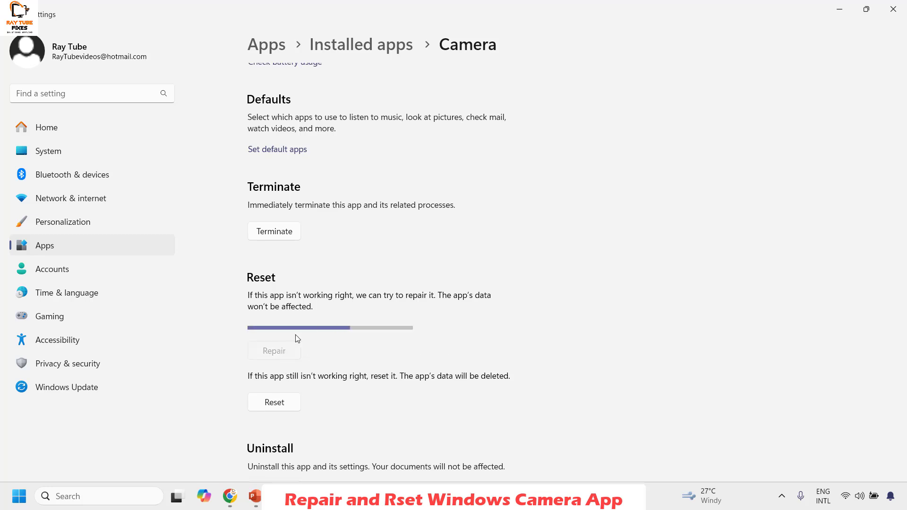
scroll(355, 340, down, 3)
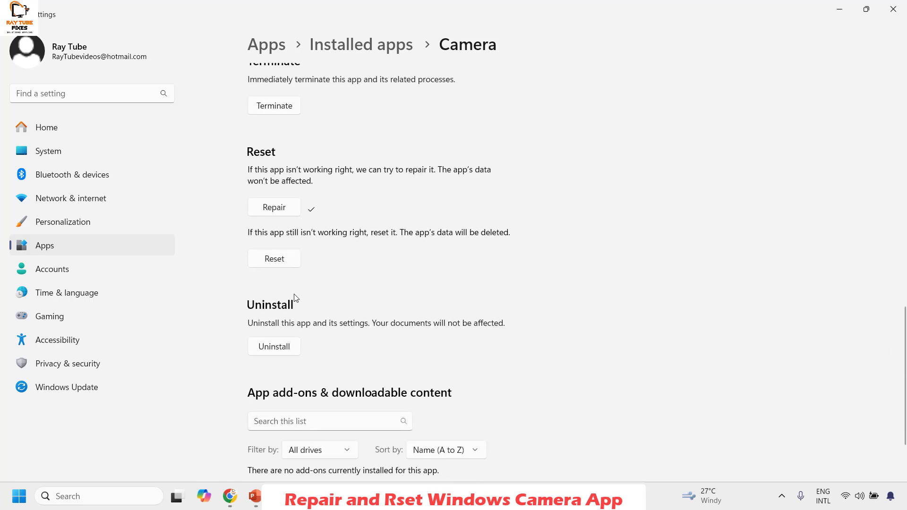
- Reset the Camera app, confirming deletion of its data
click(282, 263)
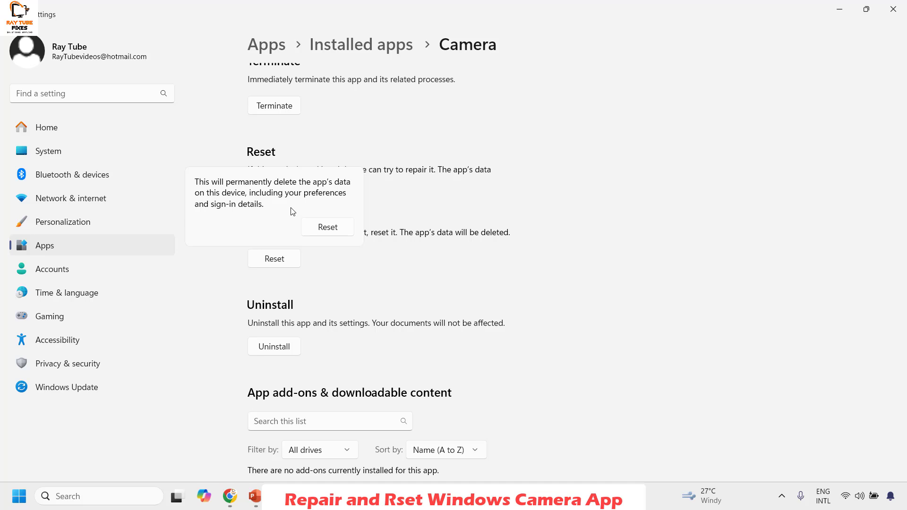
click(328, 227)
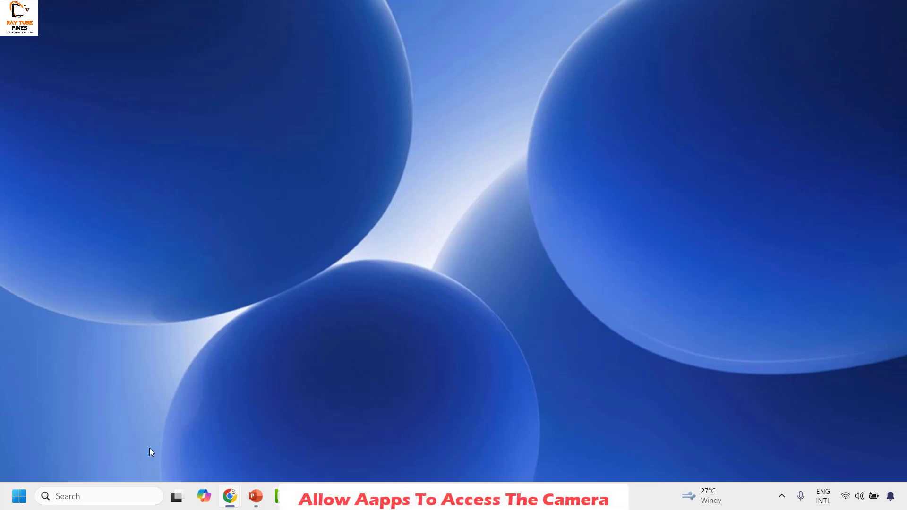
- Reopen Settings on Privacy & security and scroll down to the App permissions list
right_click(19, 496)
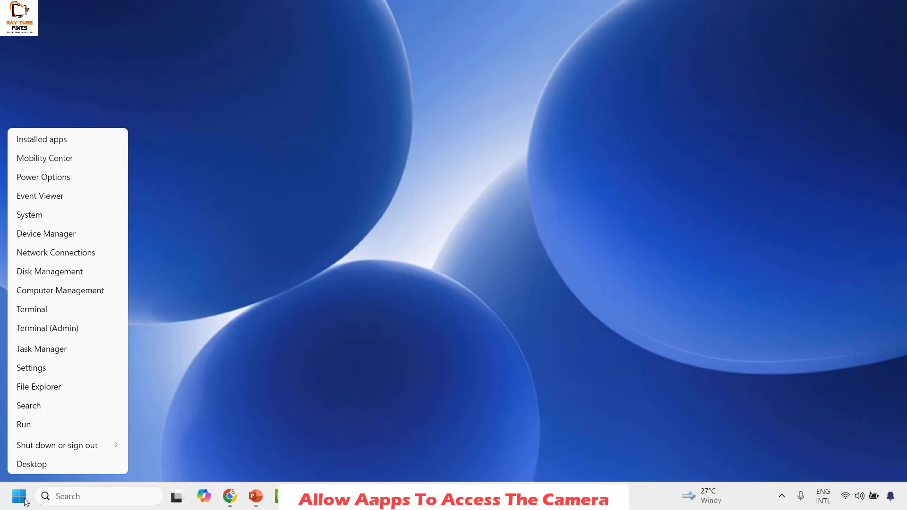
click(44, 369)
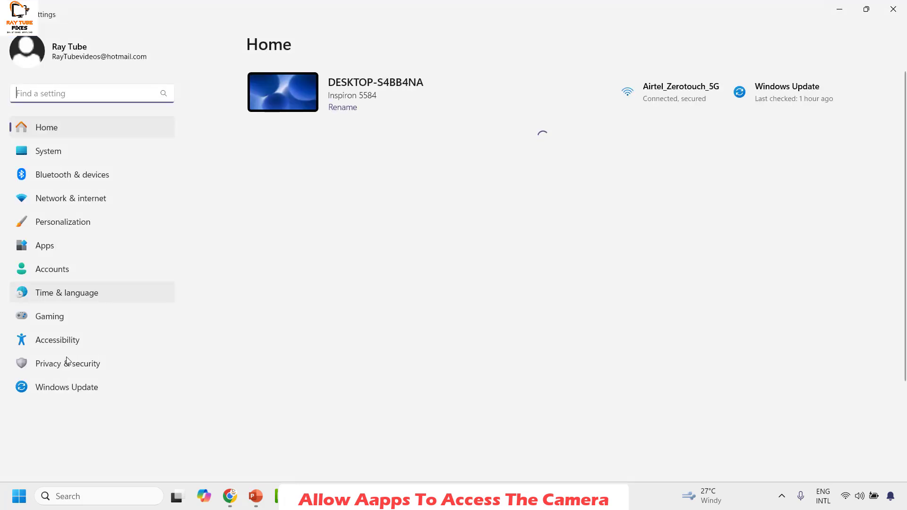
click(52, 364)
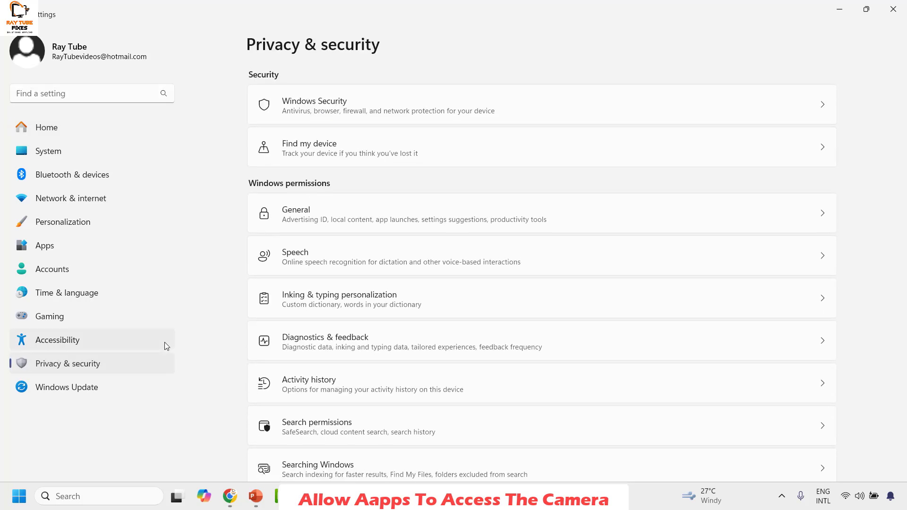
scroll(418, 352, down, 4)
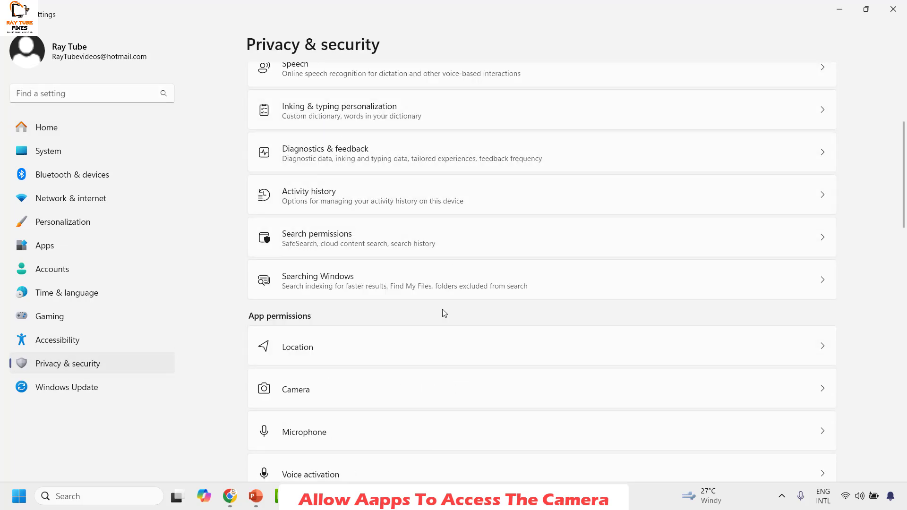
scroll(442, 312, down, 4)
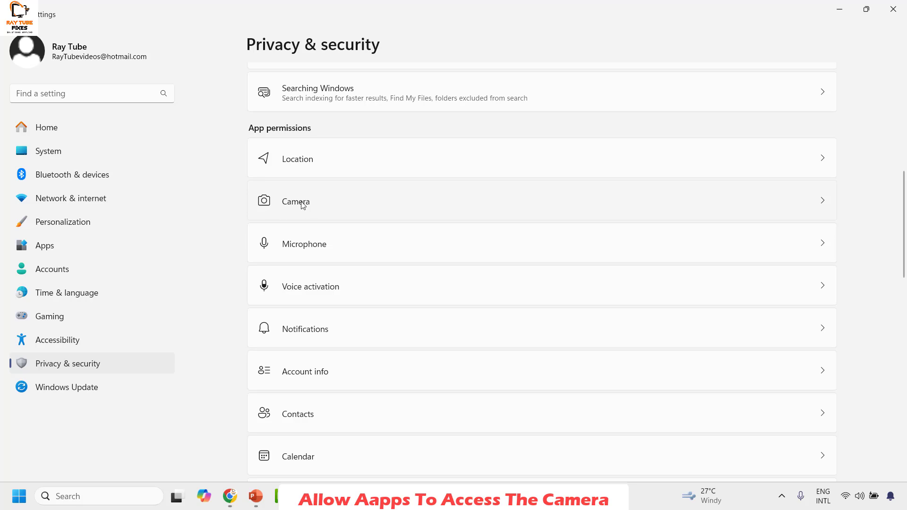
- Check which apps may access the camera, then close Settings
click(823, 204)
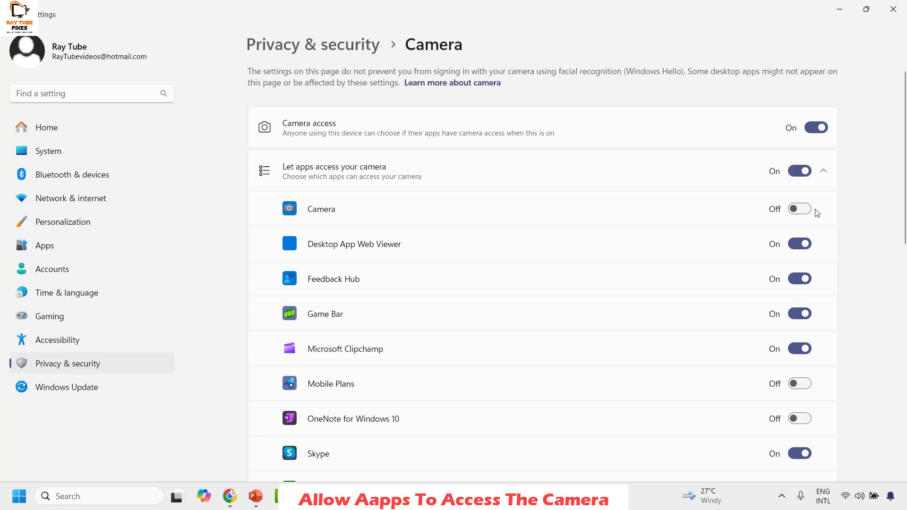
click(893, 9)
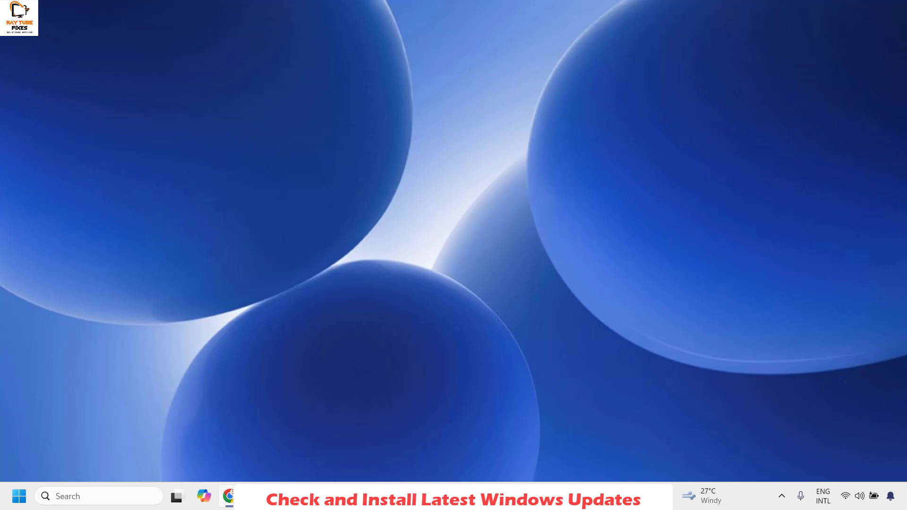
- Reopen Settings and go to Windows Update's Advanced options
right_click(22, 499)
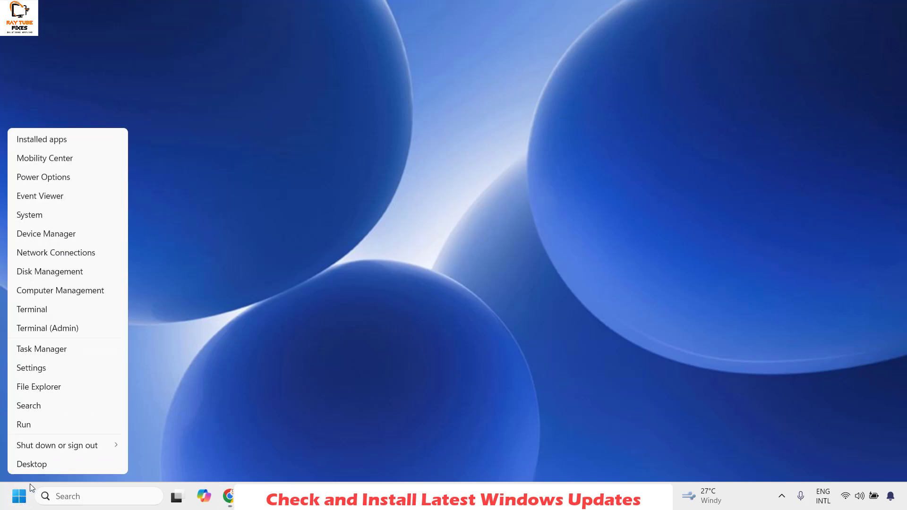
click(59, 371)
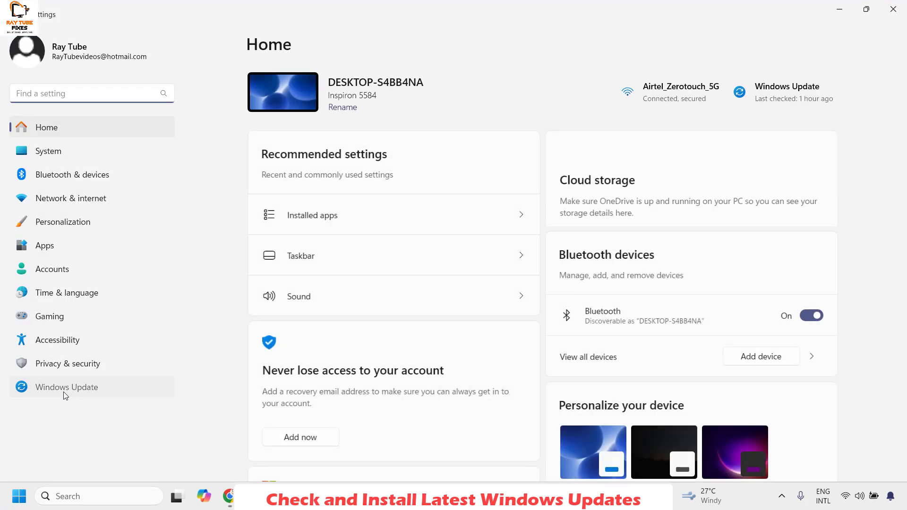
click(64, 394)
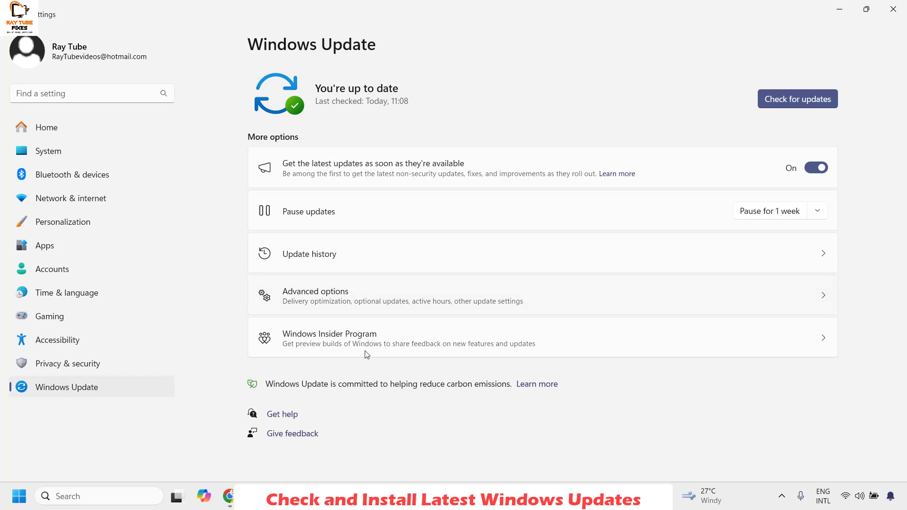
click(339, 299)
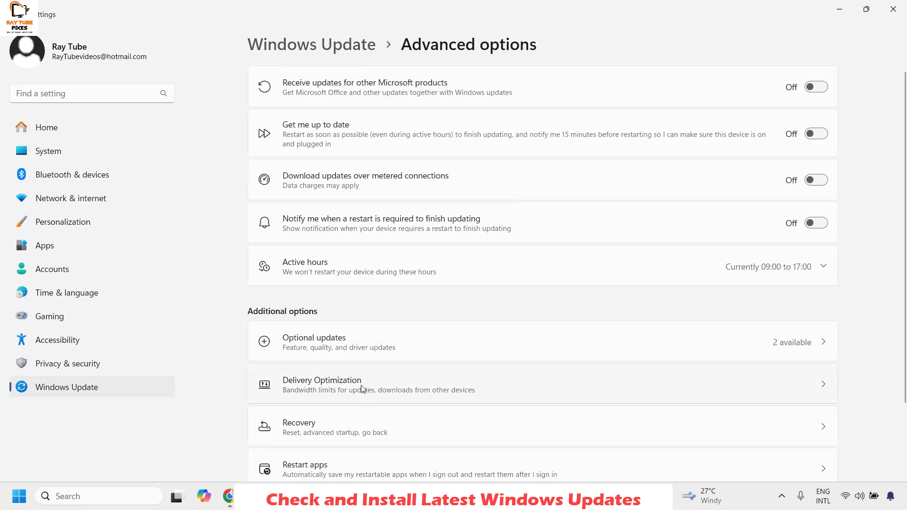
scroll(362, 389, down, 2)
- Review the two optional display driver updates without installing them, then close Settings
click(350, 254)
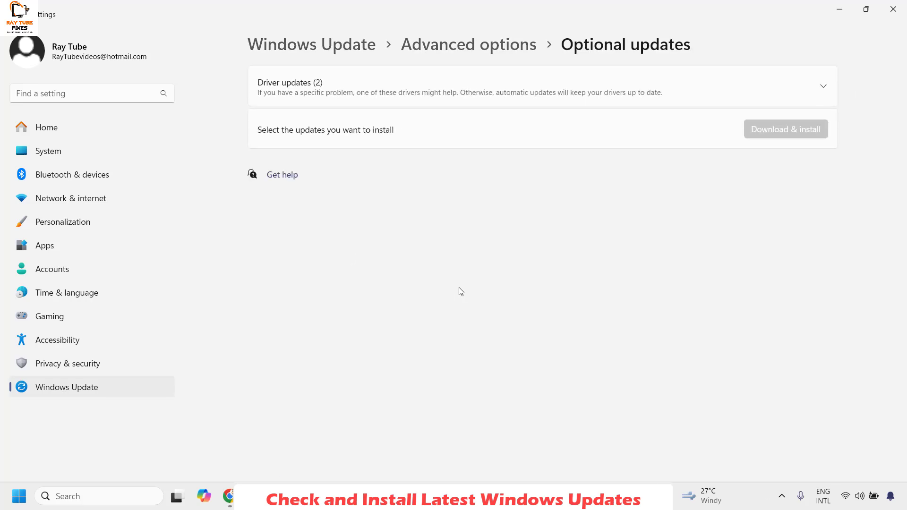
click(818, 90)
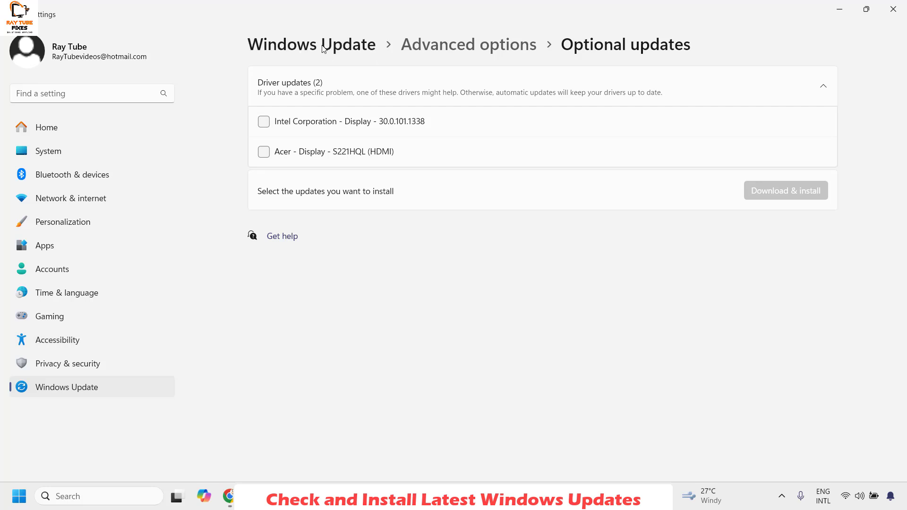
click(364, 46)
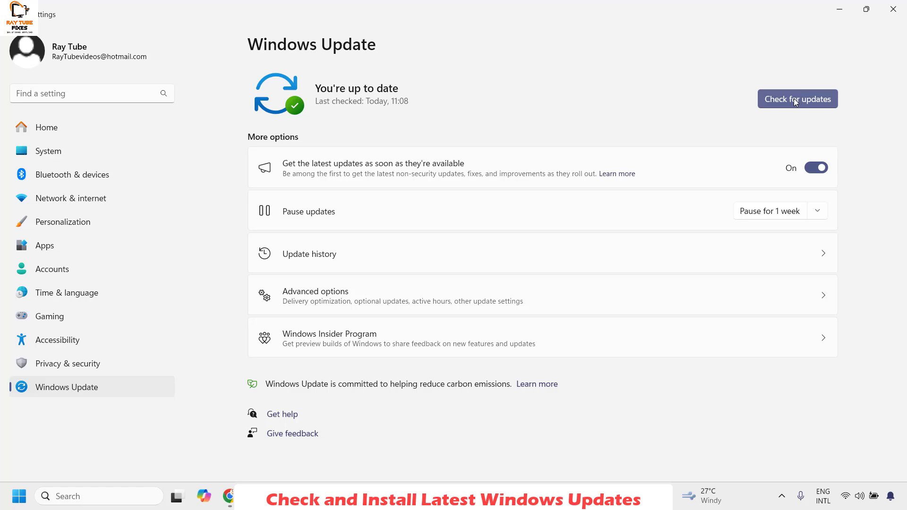
click(893, 9)
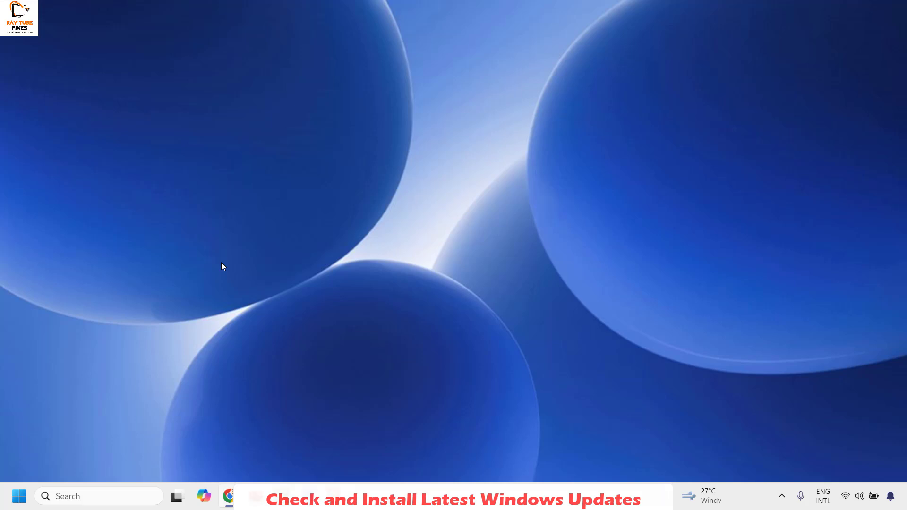